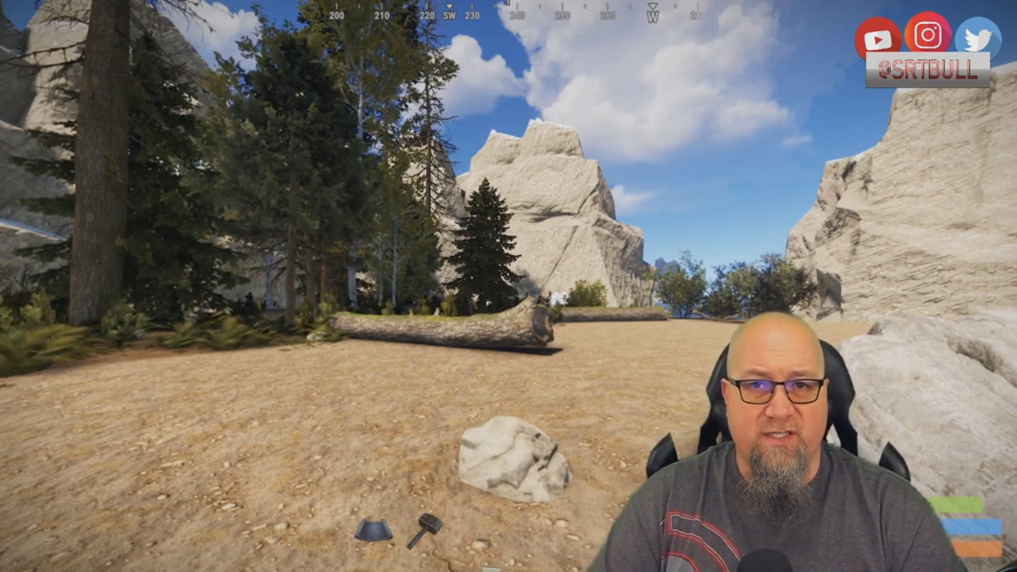
- Send the /padmin command in chat
key("Return")
type("/padmin")
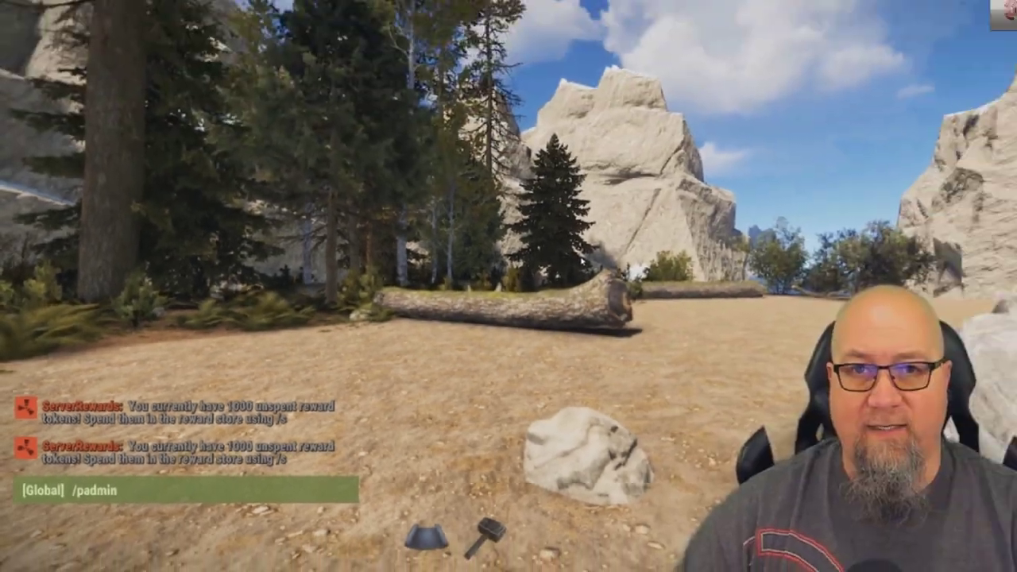
key("Return")
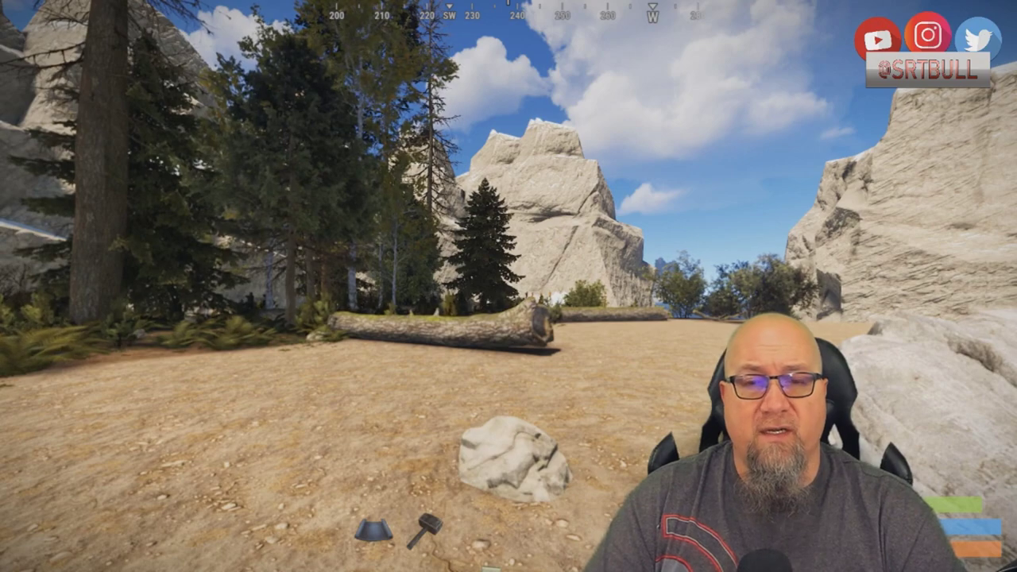
- In the Admin Menu, open Group Permissions for the admin group
key("m")
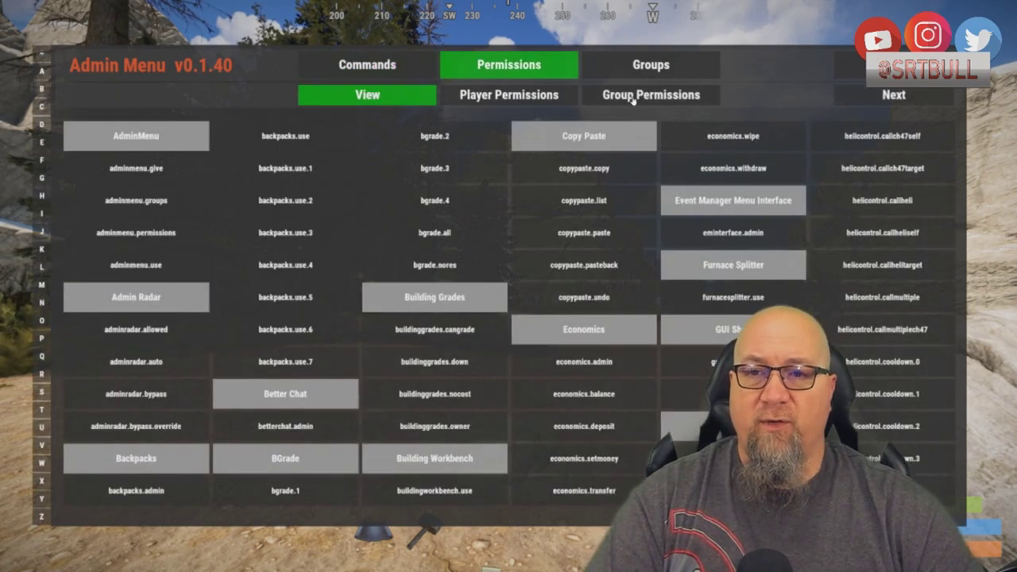
left_click(636, 99)
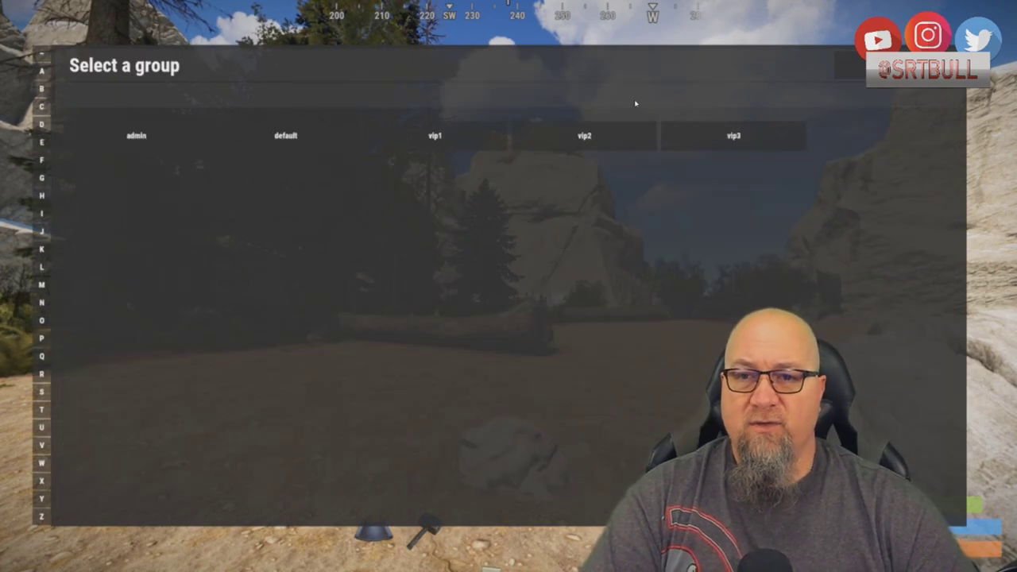
left_click(143, 139)
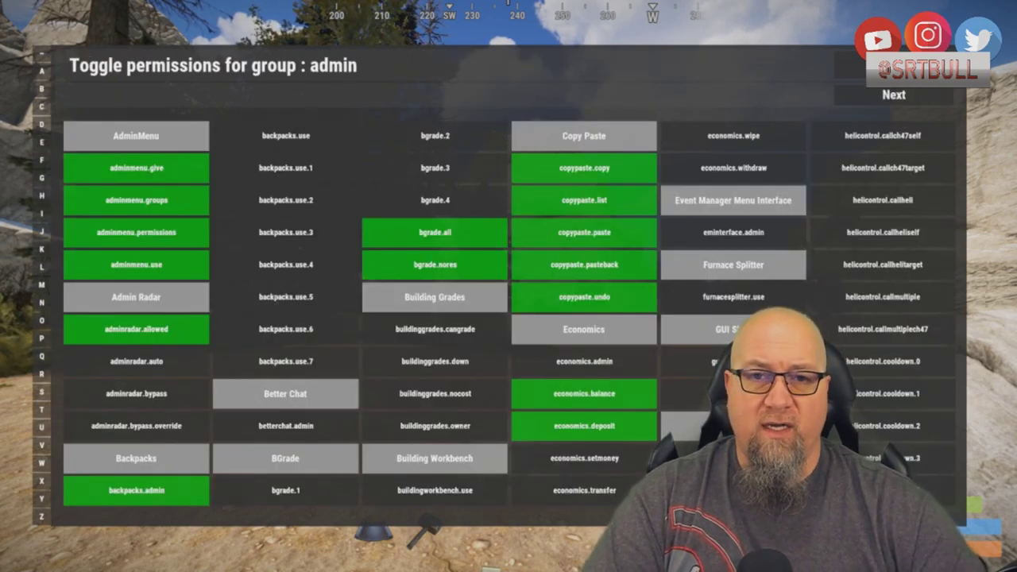
- Page forward twice to the admin group's PlayerAdministration permissions
left_click(893, 95)
left_click(892, 95)
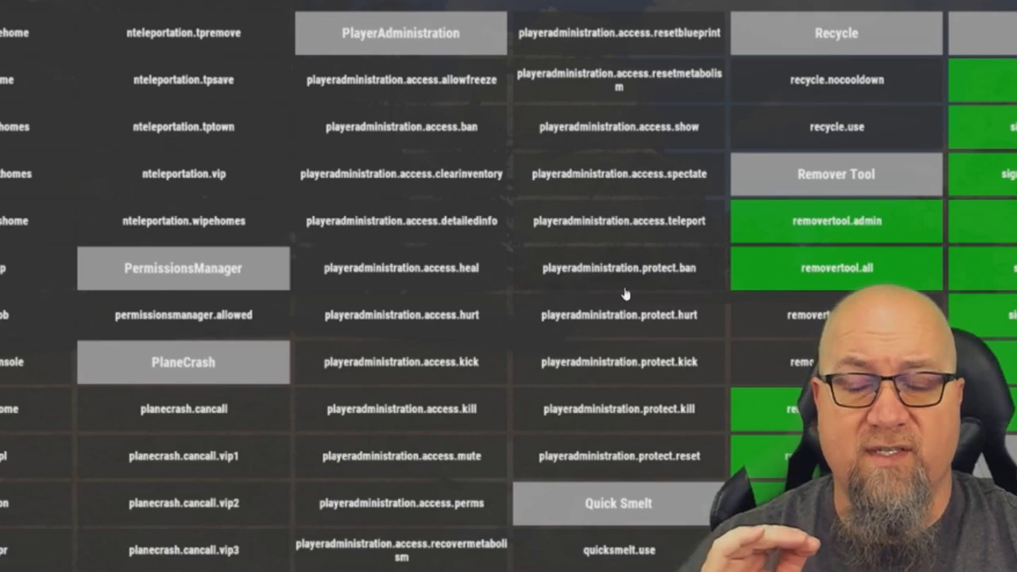
- Grant the admin group allowfreeze, ban and clearinventory access, and revoke resetblueprint
left_click(453, 86)
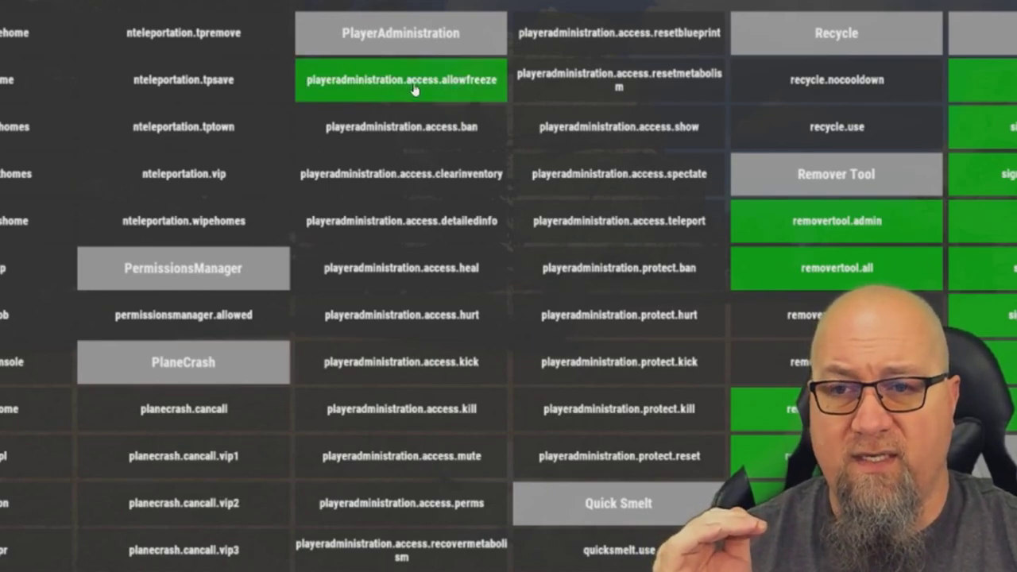
left_click(421, 133)
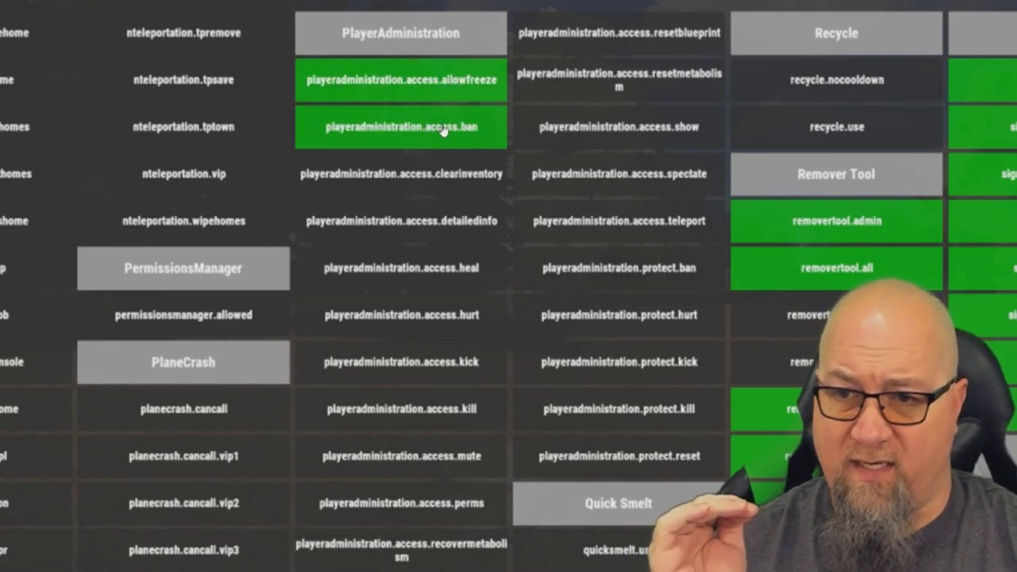
left_click(399, 179)
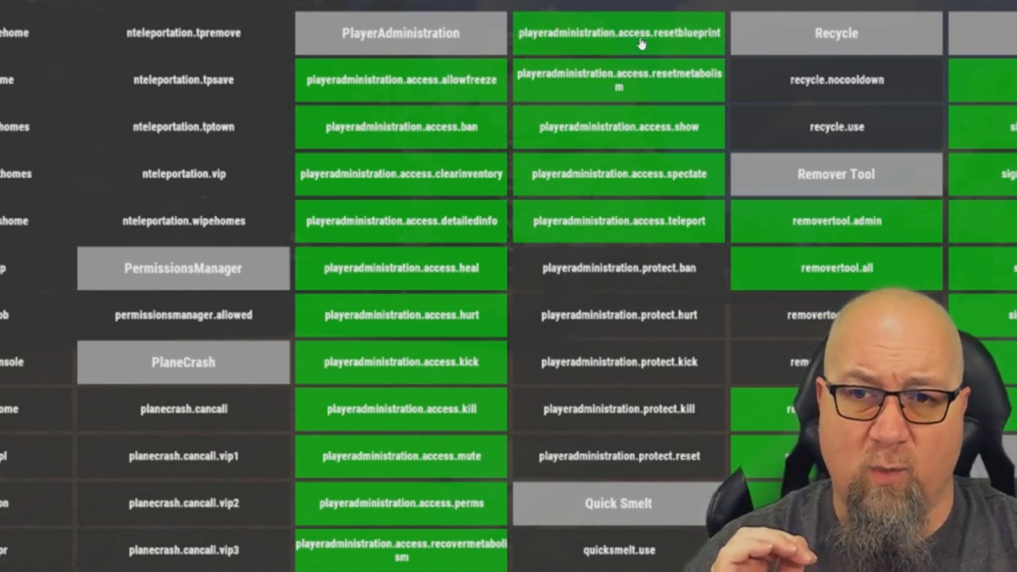
left_click(574, 36)
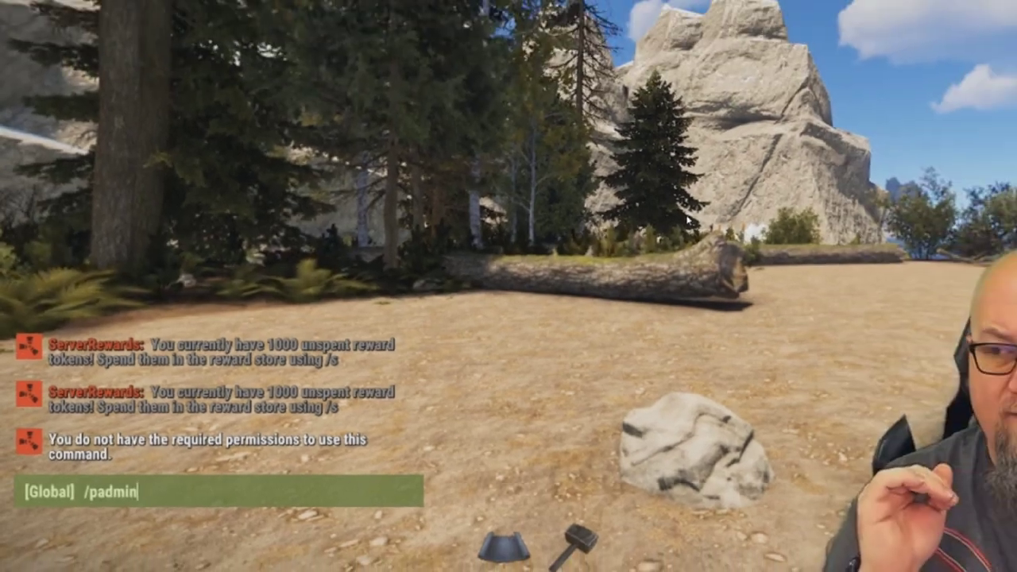
- Run /padmin, check Online Players, then show the Offline Players list
key("Return")
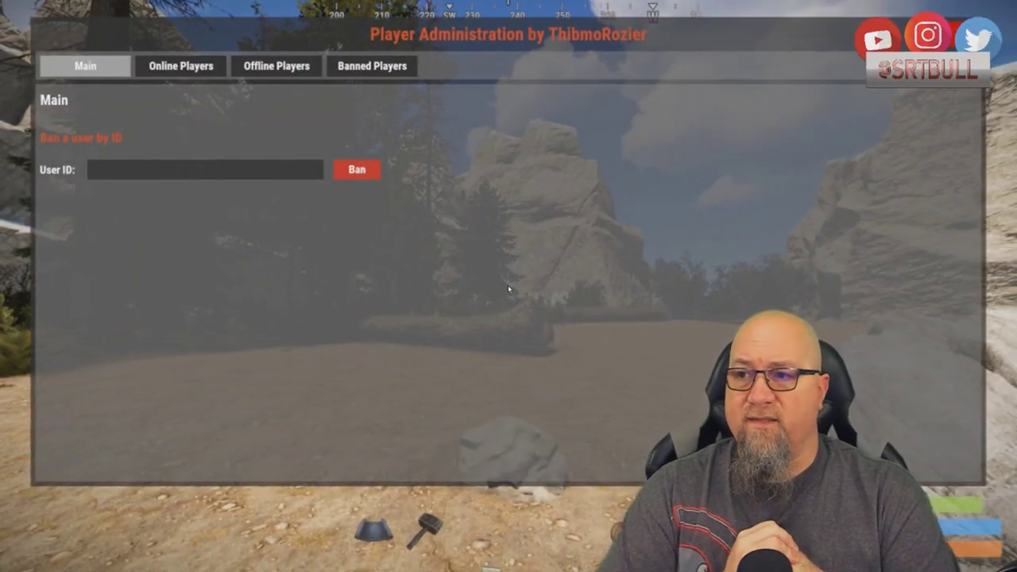
left_click(188, 70)
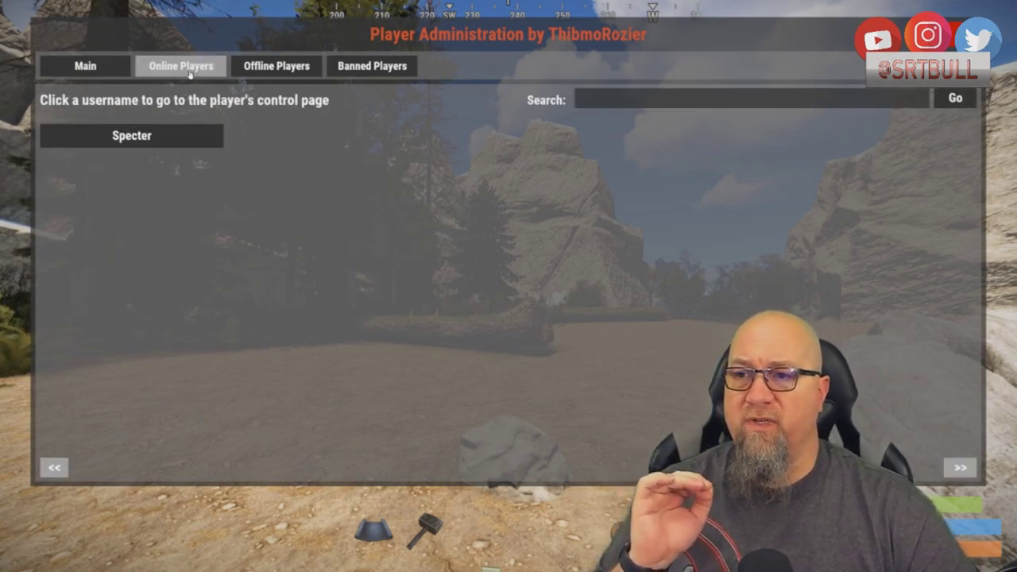
left_click(273, 70)
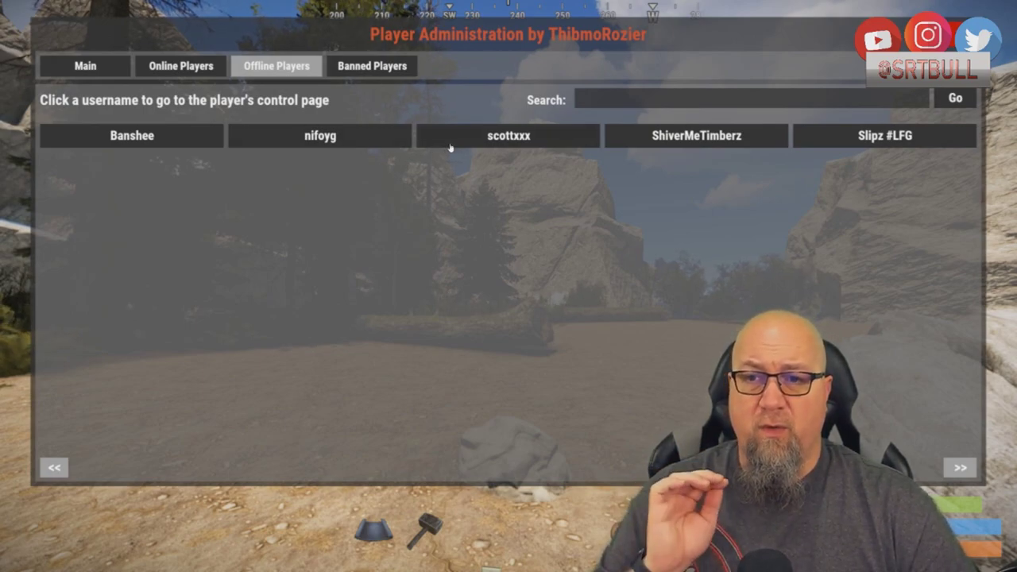
- Open the connected player's control page from Online Players and select the Reason field
left_click(180, 68)
left_click(137, 139)
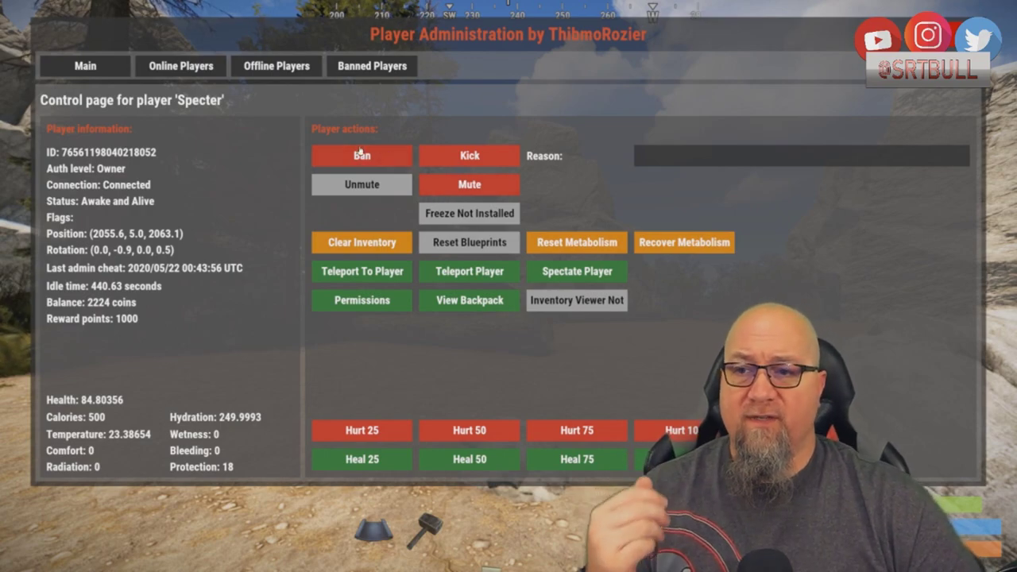
left_click(671, 157)
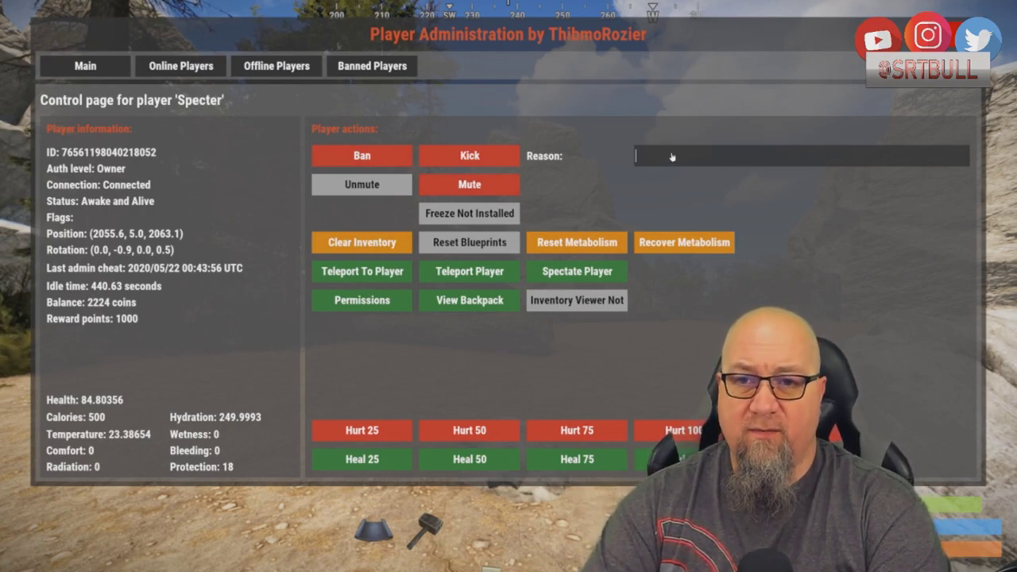
- Enter 'Ban reason here' as the action reason
type("Ban reason here")
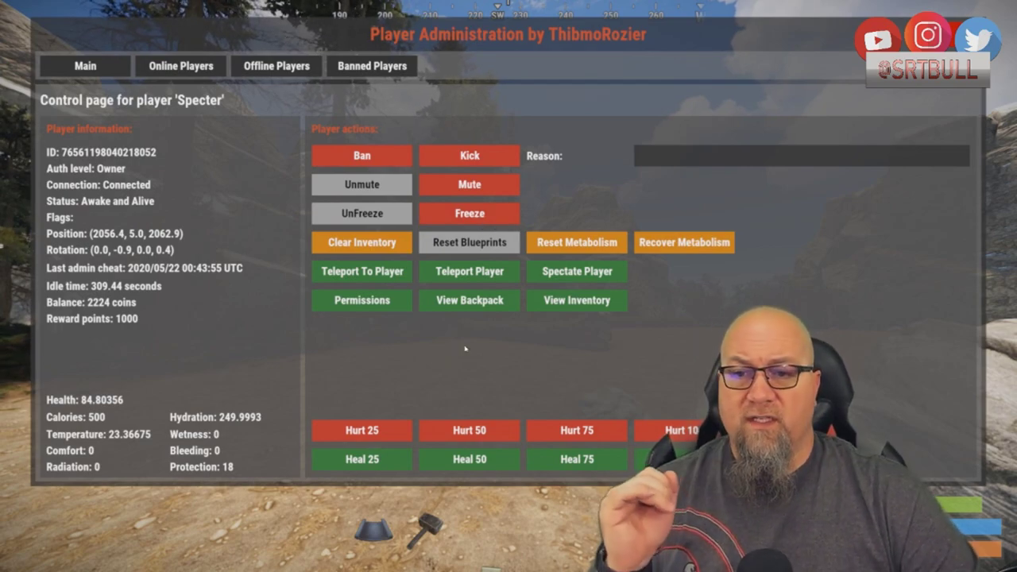
- View the connected player's inventory, then reopen the panel on Offline Players
left_click(572, 299)
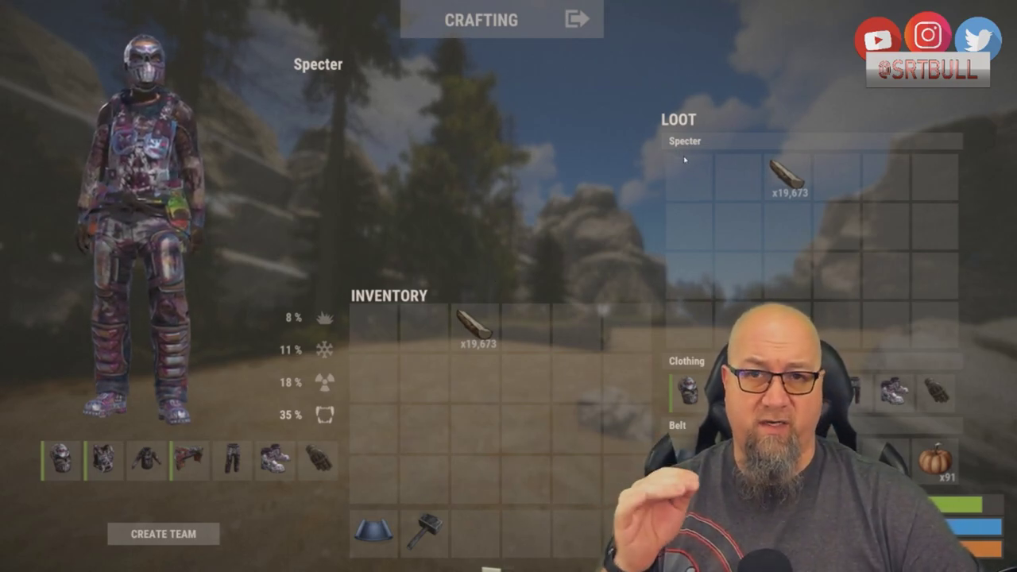
key("Tab")
left_click(274, 70)
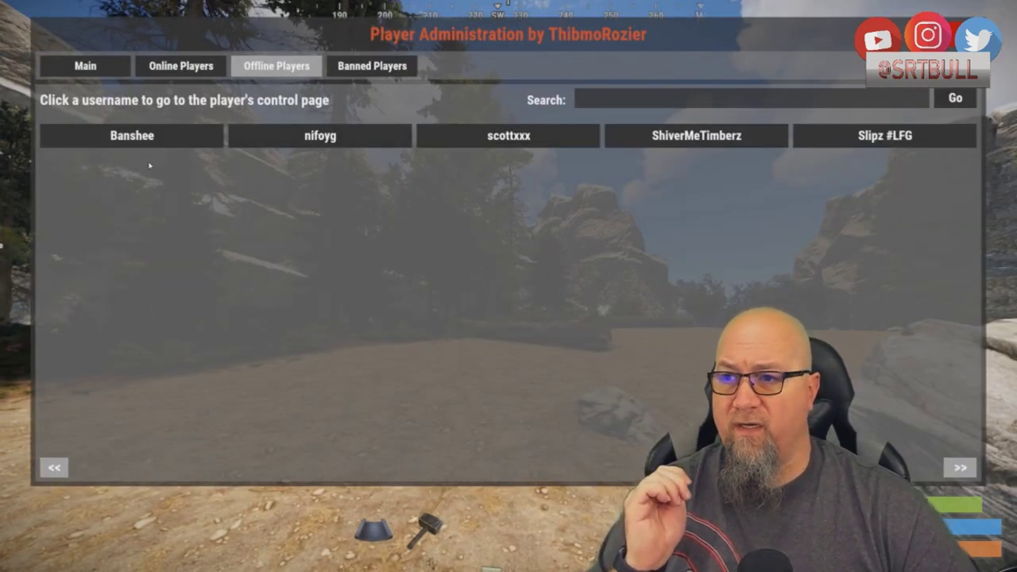
- View the first offline player's inventory and backpack, then return to the connected player's page
left_click(146, 140)
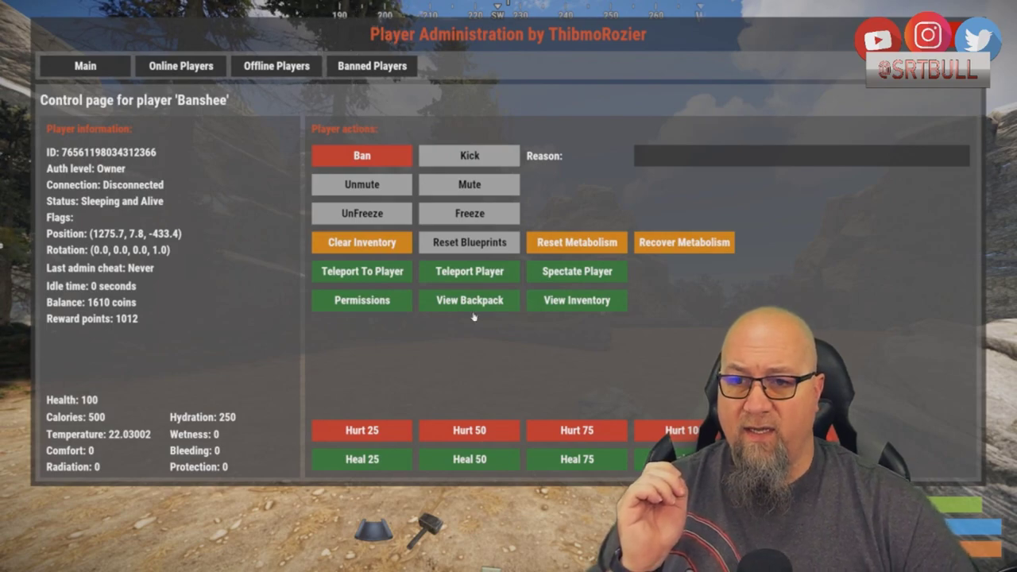
left_click(588, 303)
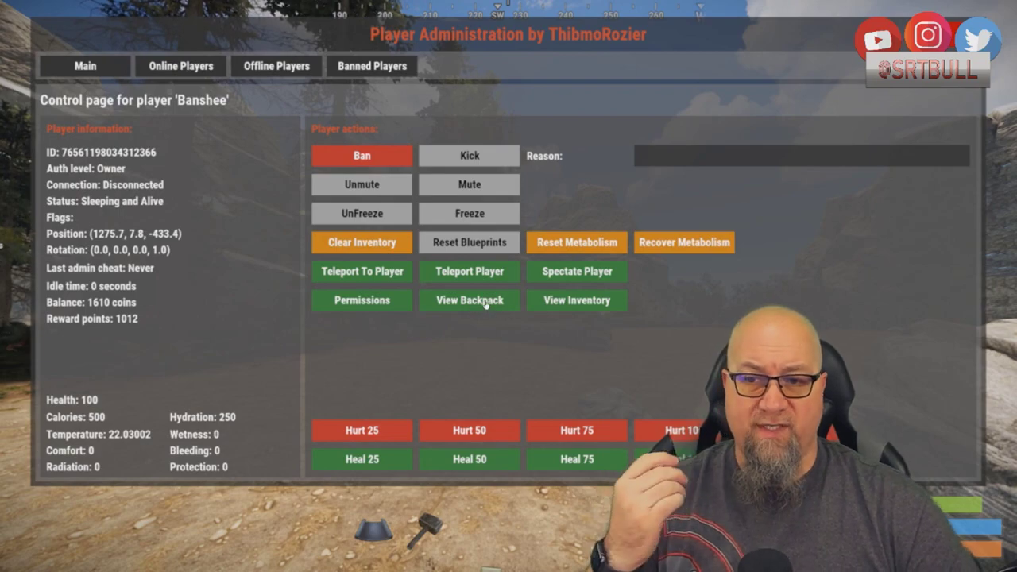
left_click(483, 305)
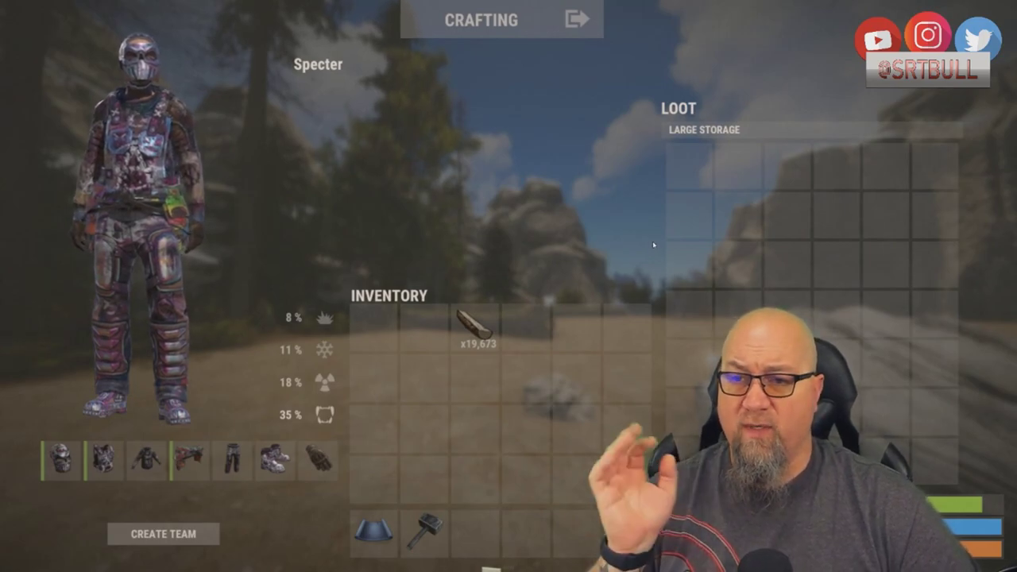
key("p")
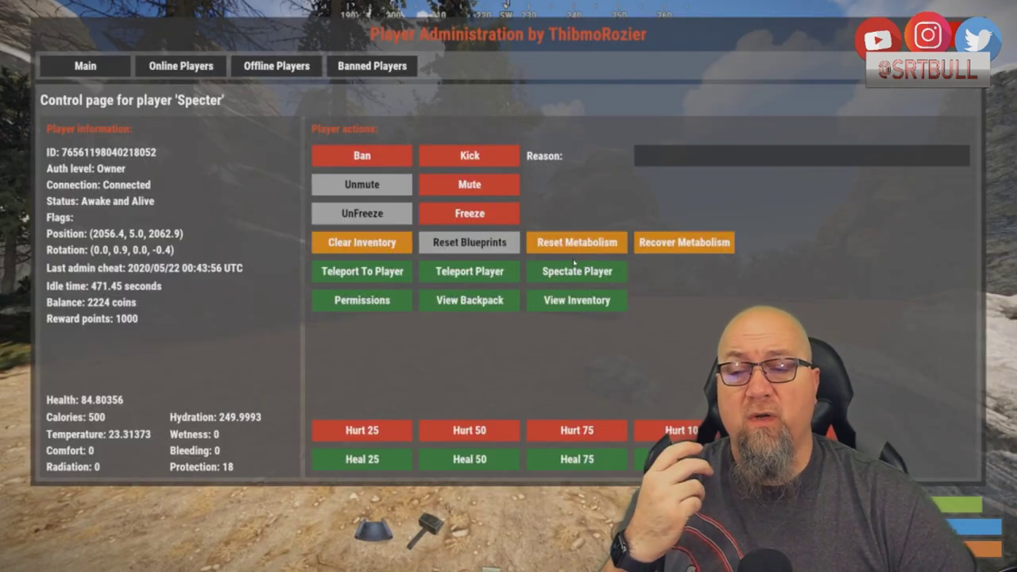
left_click(363, 303)
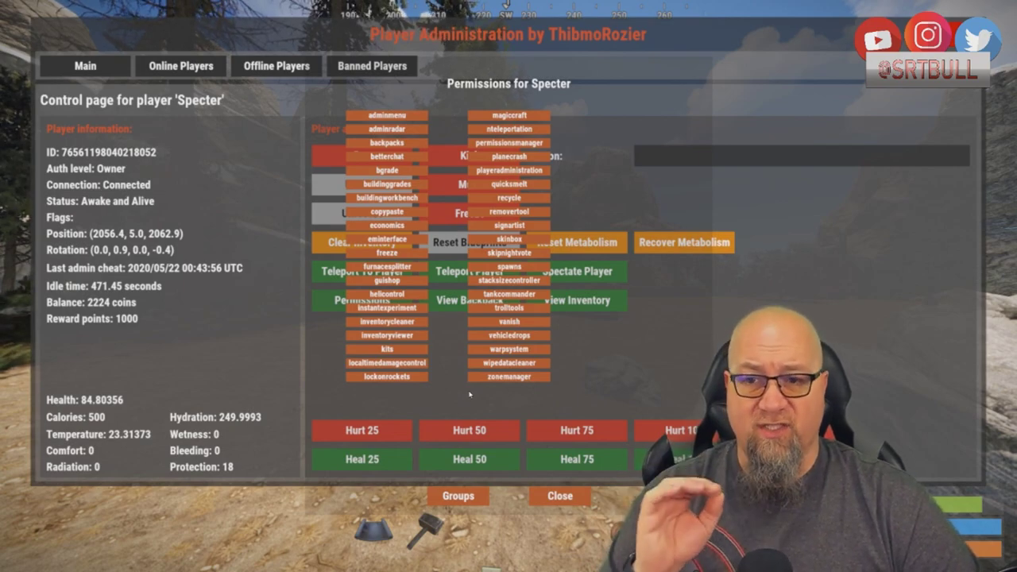
left_click(533, 402)
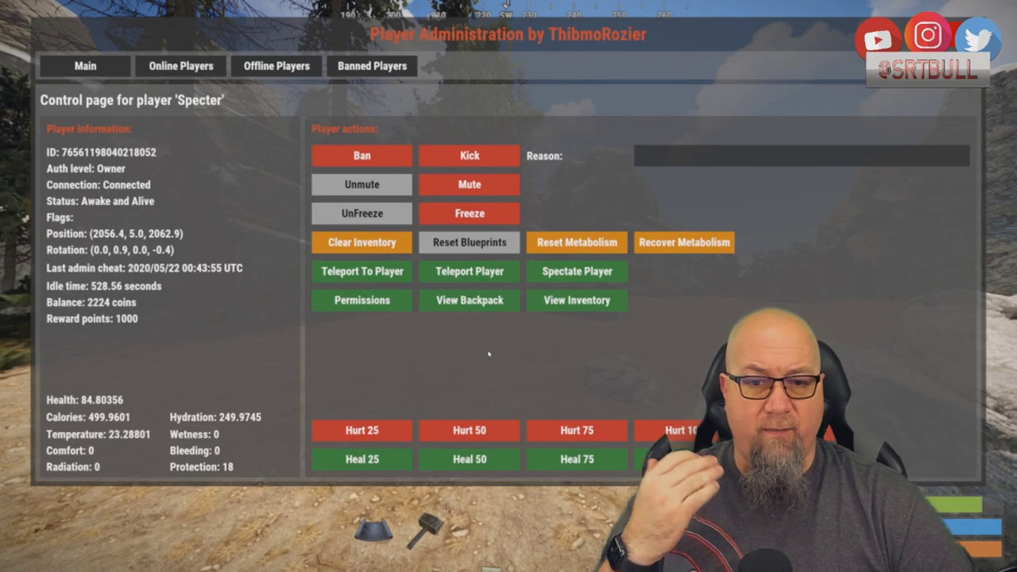
- Hurt the connected player by 25 health, then list the online players
left_click(389, 431)
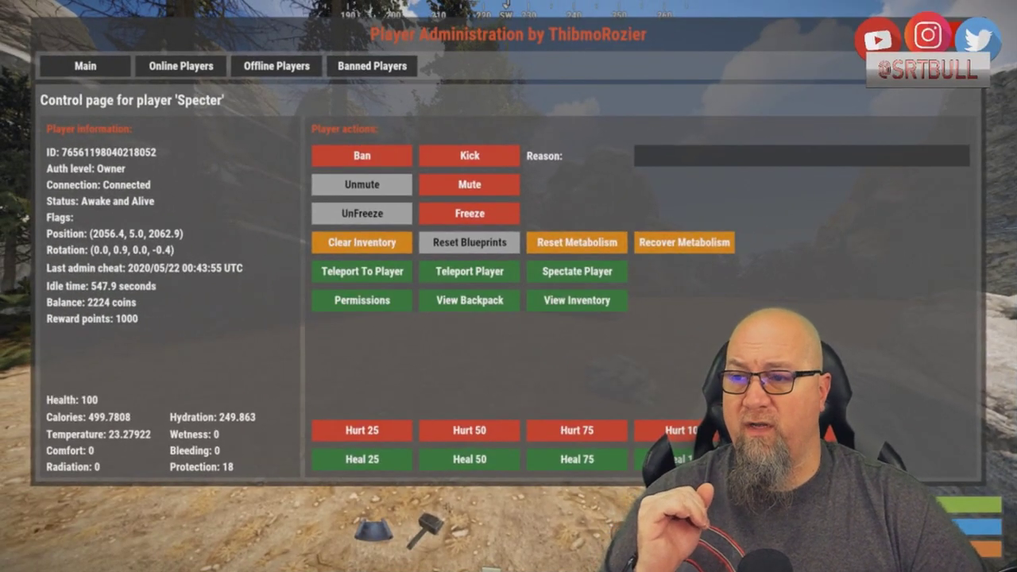
left_click(181, 66)
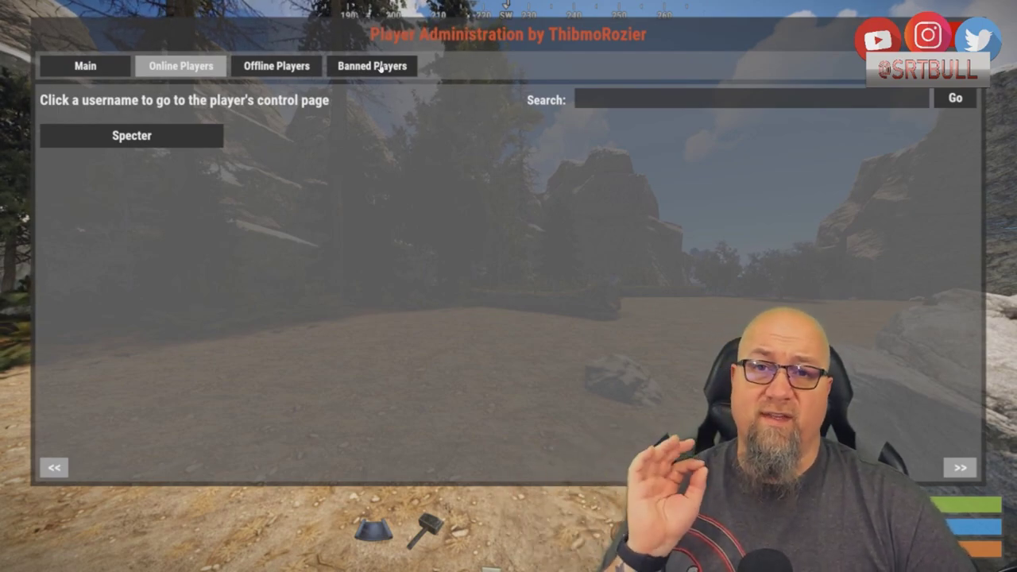
- Open a banned player's control page from the Banned Players list
left_click(380, 68)
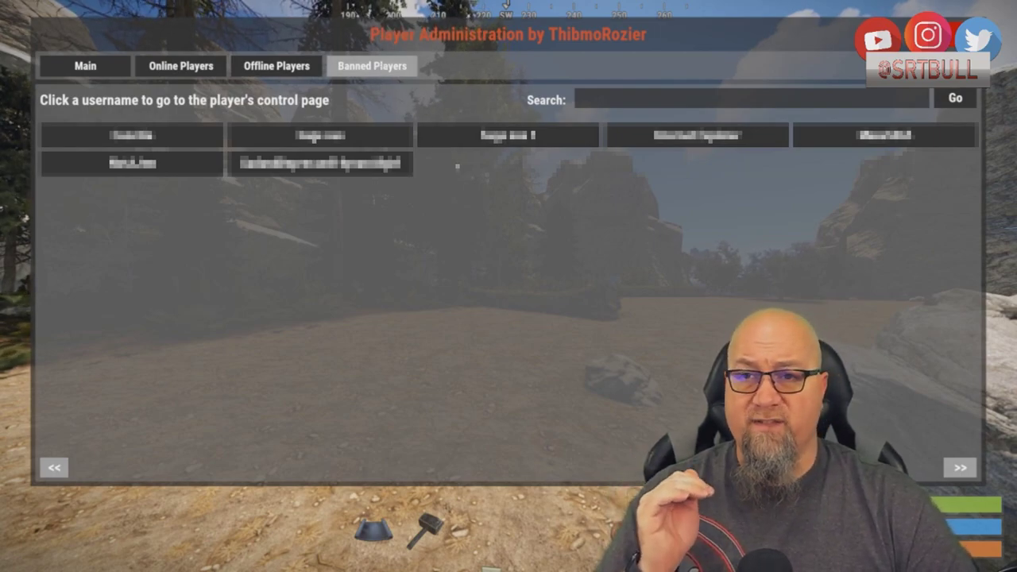
left_click(97, 156)
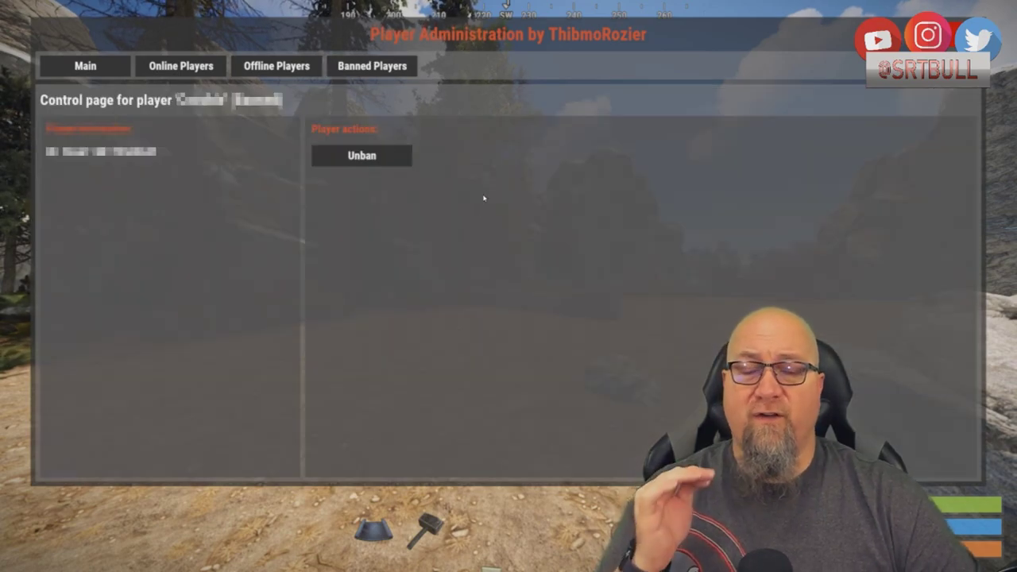